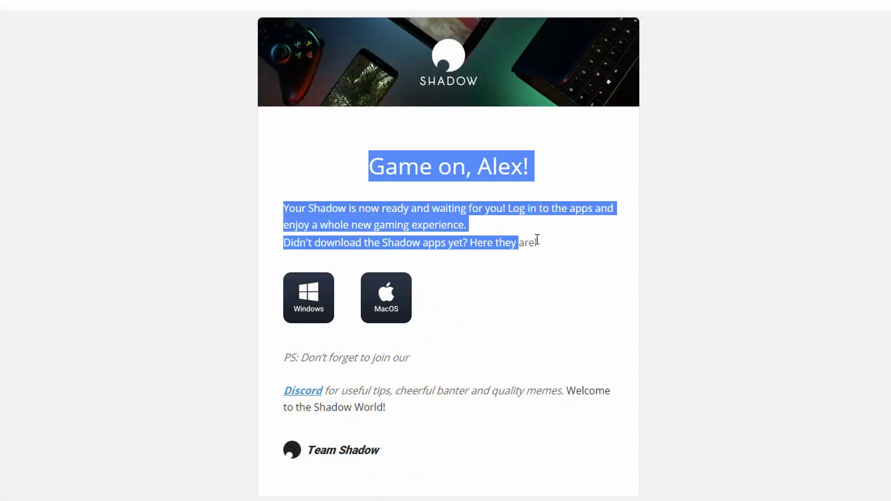
Open the shadow.tech website in the browser and log in to the Shadow account
{"action": "left_click", "coordinate": [464, 238]}
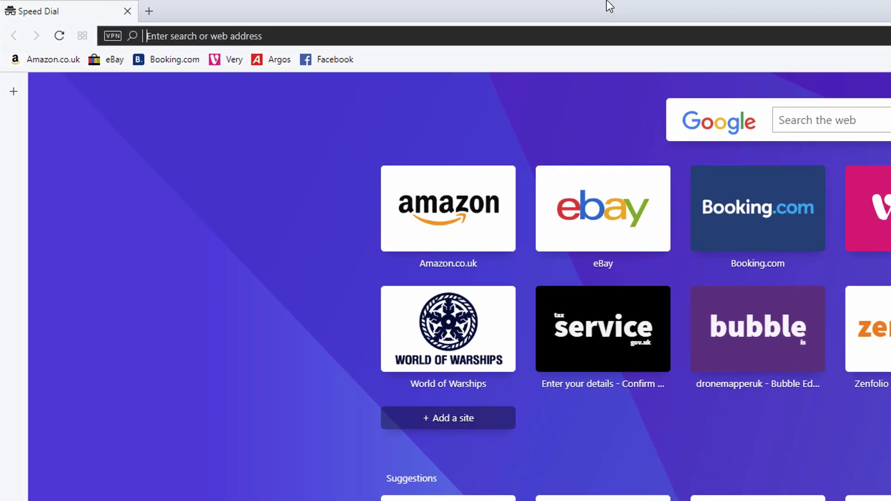
{"action": "type", "text": "shado"}
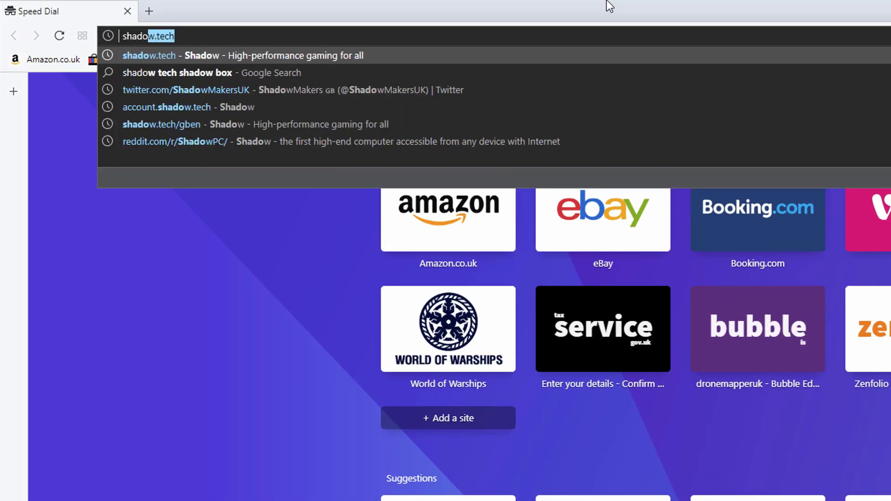
{"action": "key", "text": "Return"}
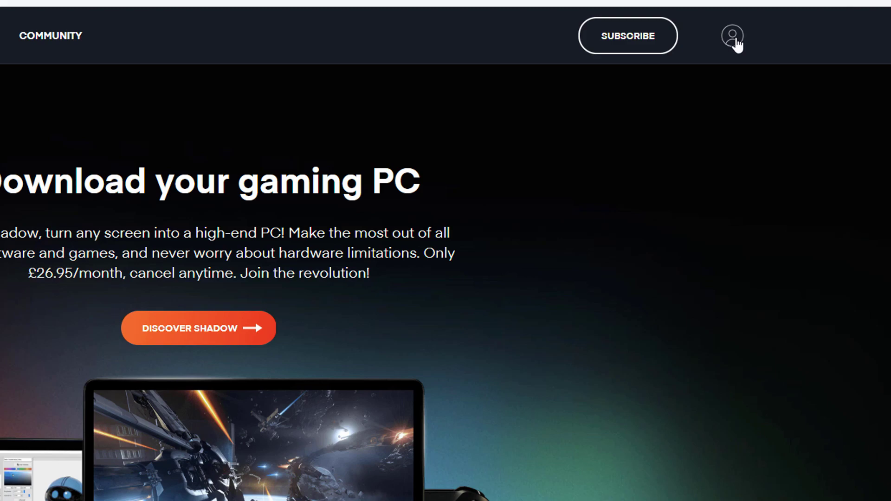
{"action": "left_click", "coordinate": [735, 41]}
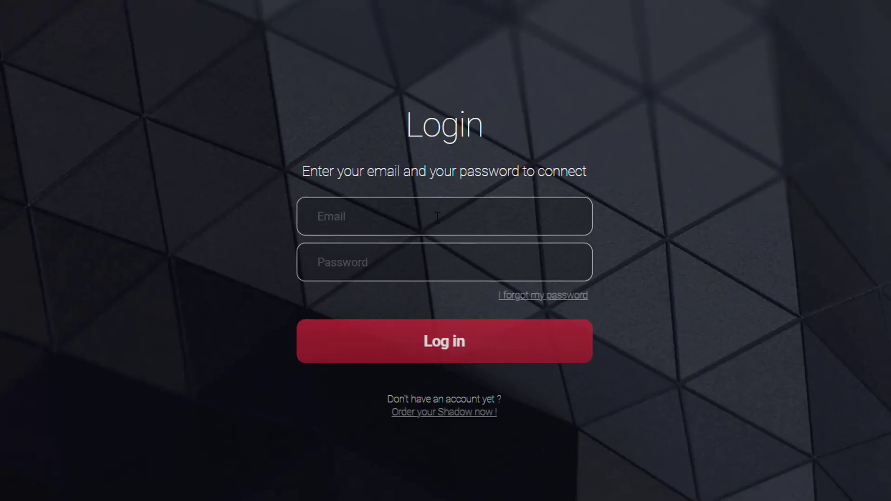
{"action": "left_click", "coordinate": [437, 217]}
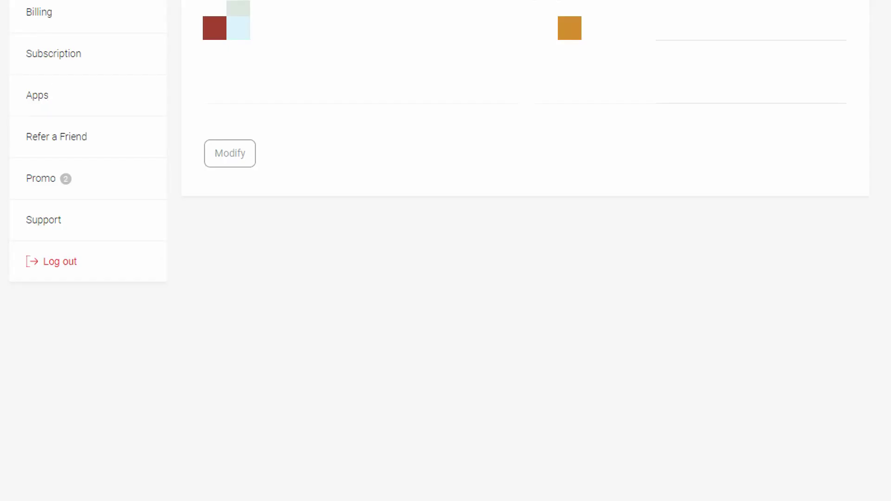
Examine the Shadow application downloads offered in the account's Apps section, including the beta versions
{"action": "left_click", "coordinate": [63, 94]}
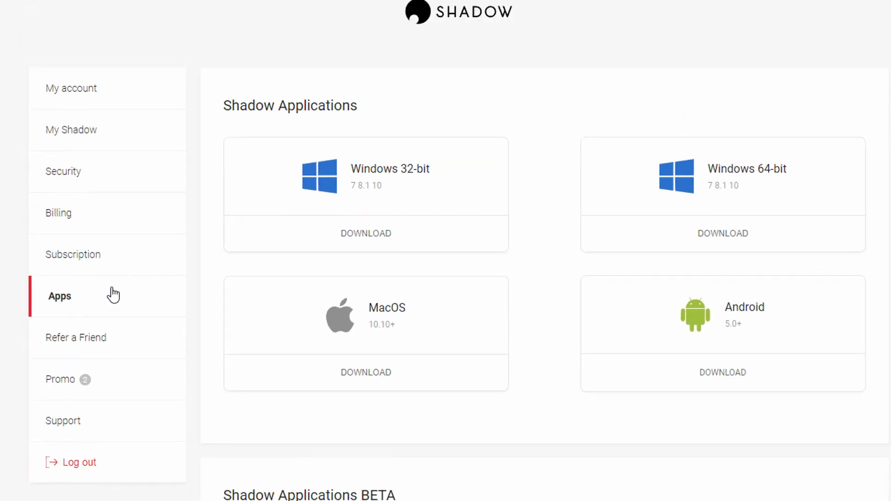
{"action": "left_click_drag", "start_coordinate": [221, 133], "coordinate": [440, 152]}
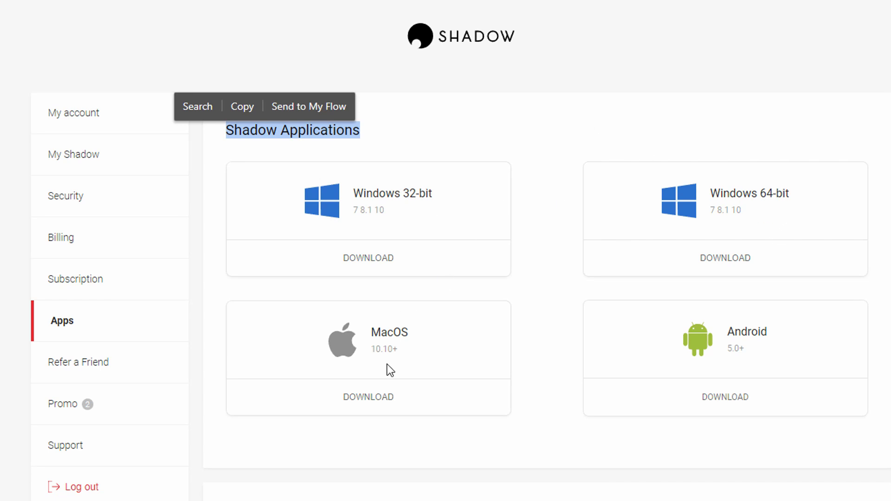
{"action": "left_click", "coordinate": [766, 322]}
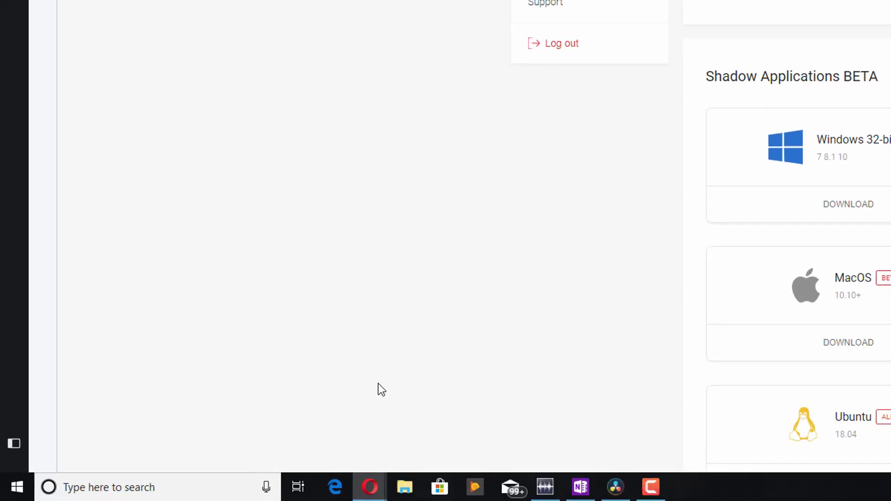
Switch to File Explorer and view the properties of This PC
{"action": "left_click", "coordinate": [404, 487]}
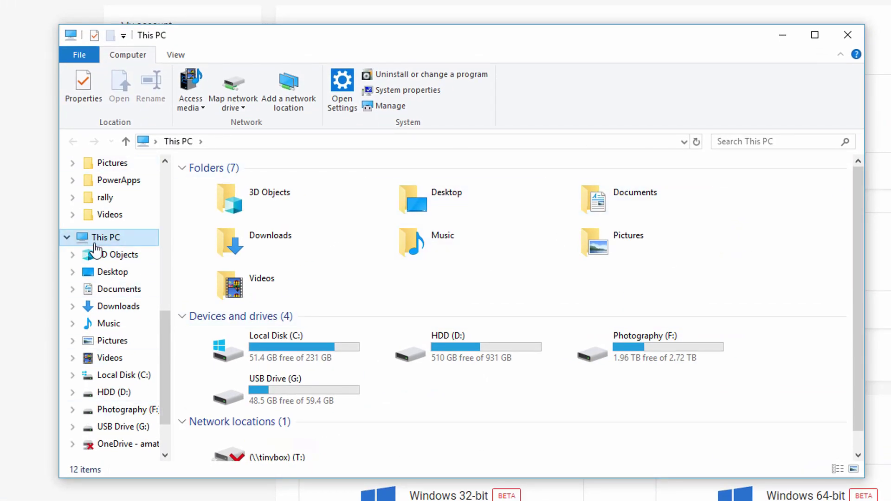
{"action": "right_click", "coordinate": [100, 239]}
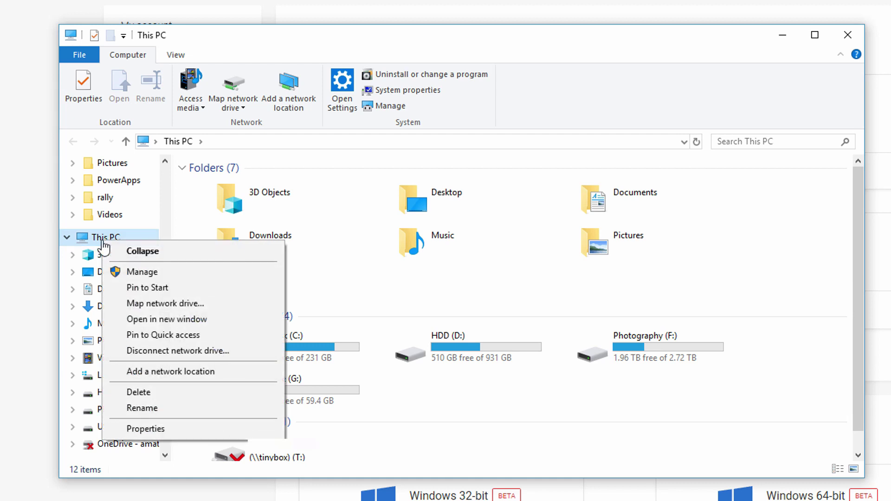
{"action": "left_click", "coordinate": [172, 429]}
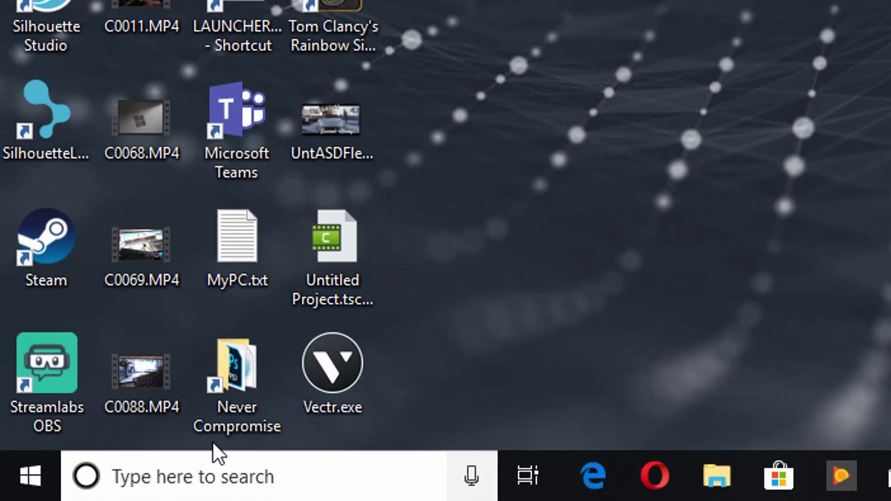
Launch the installed Shadow application and log in with the account's e-mail
{"action": "left_click", "coordinate": [26, 478]}
{"action": "scroll", "coordinate": [152, 87], "scroll_direction": "down", "scroll_amount": 10}
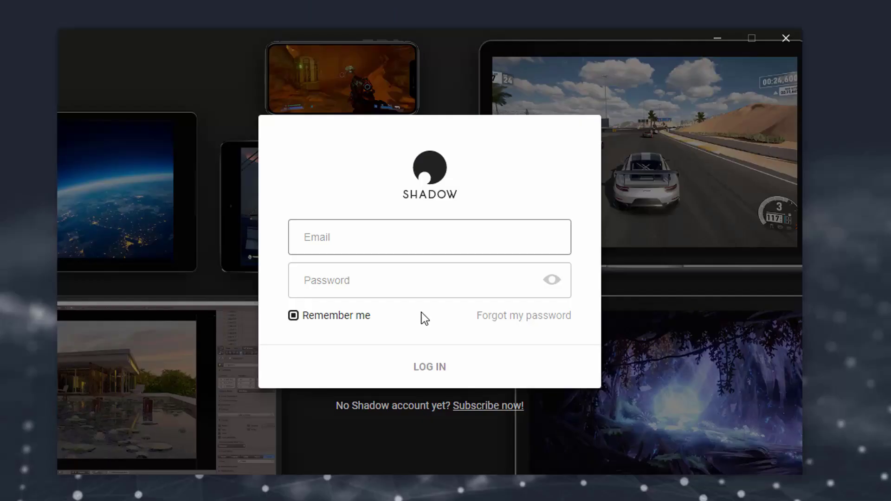
{"action": "left_click", "coordinate": [388, 238]}
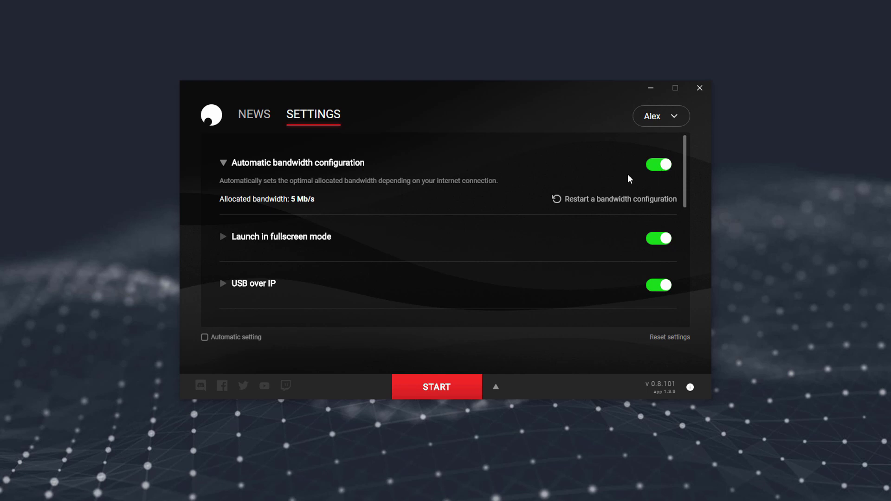
Turn off automatic bandwidth configuration in the Shadow settings and raise the allocated bandwidth manually
{"action": "left_click", "coordinate": [658, 167]}
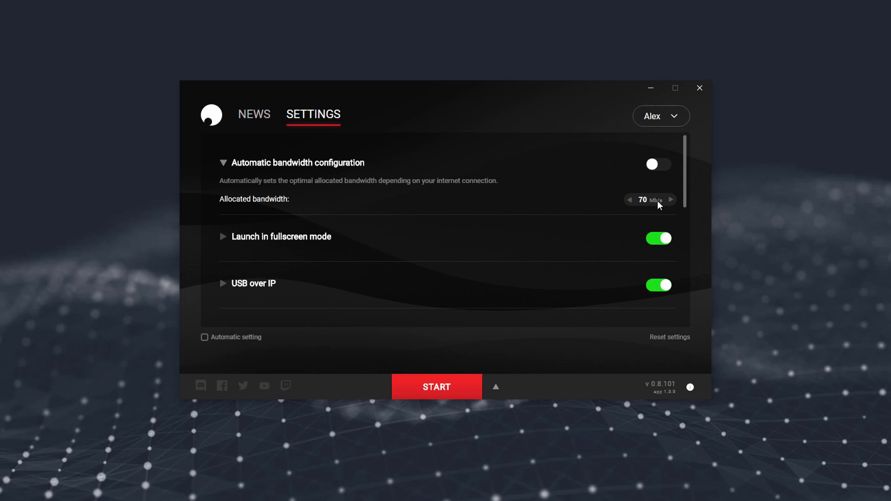
{"action": "left_click", "coordinate": [671, 200]}
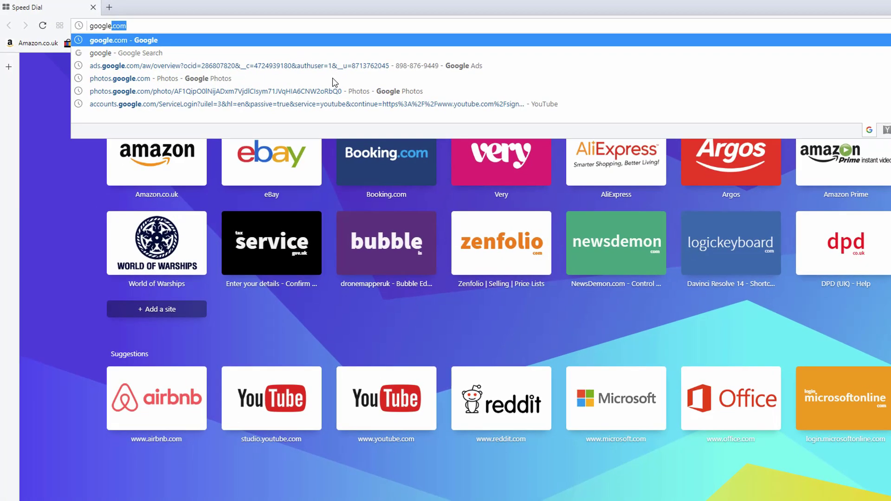
Switch to the browser, search Google for "speedtest" and run the internet speed test
{"action": "key", "text": "Return"}
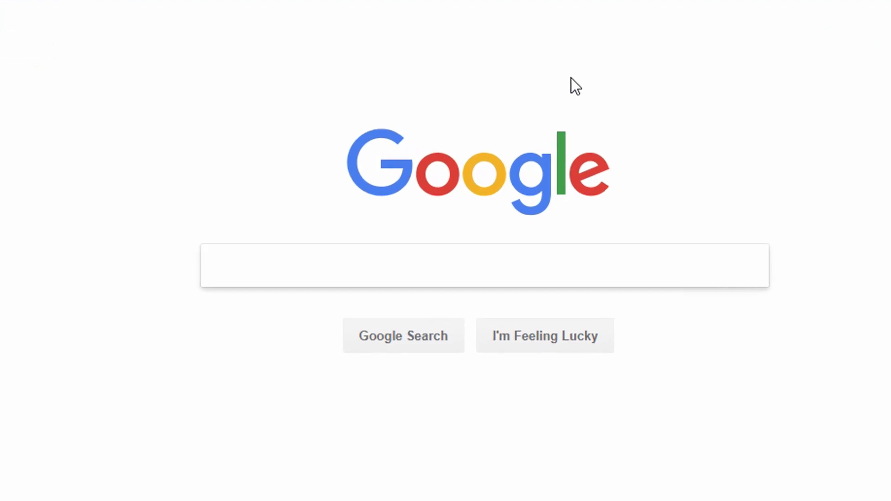
{"action": "type", "text": "speedtest"}
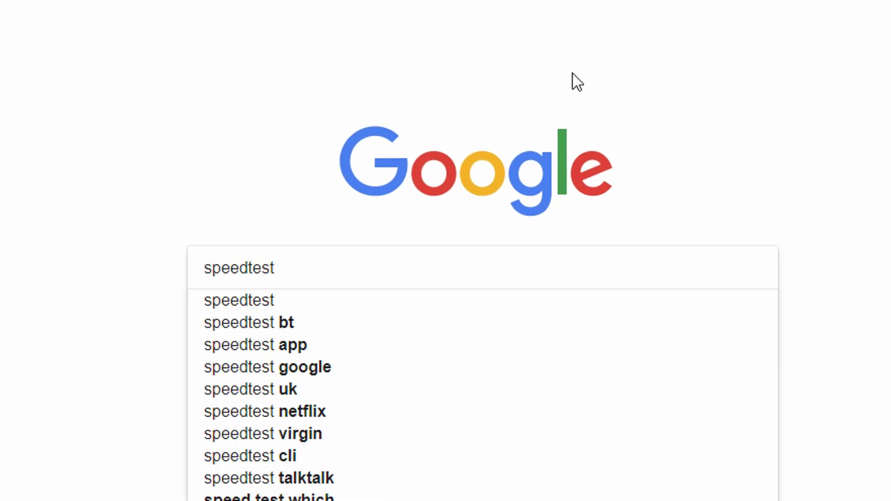
{"action": "key", "text": "Return"}
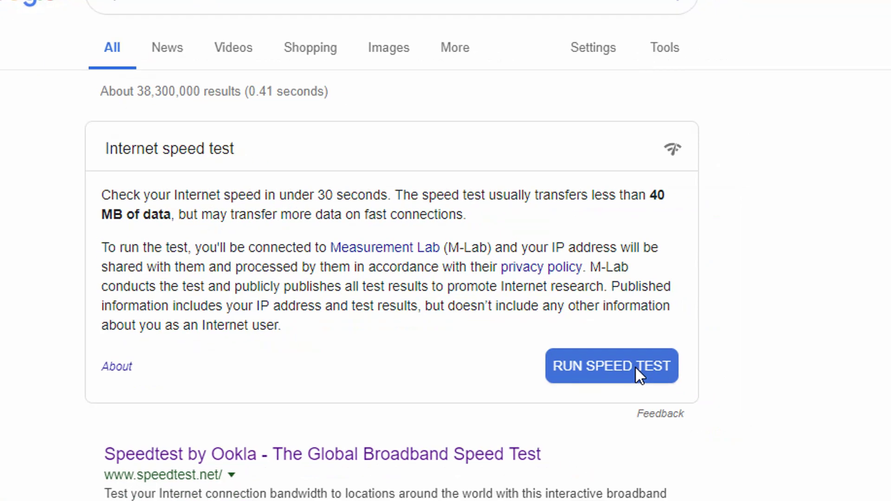
{"action": "left_click", "coordinate": [635, 367]}
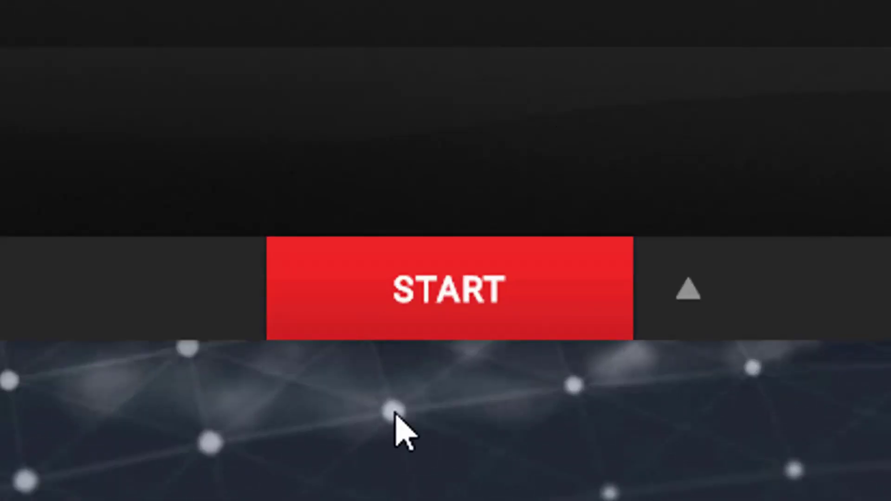
Start the Shadow cloud PC from the Shadow launcher
{"action": "left_click", "coordinate": [410, 279]}
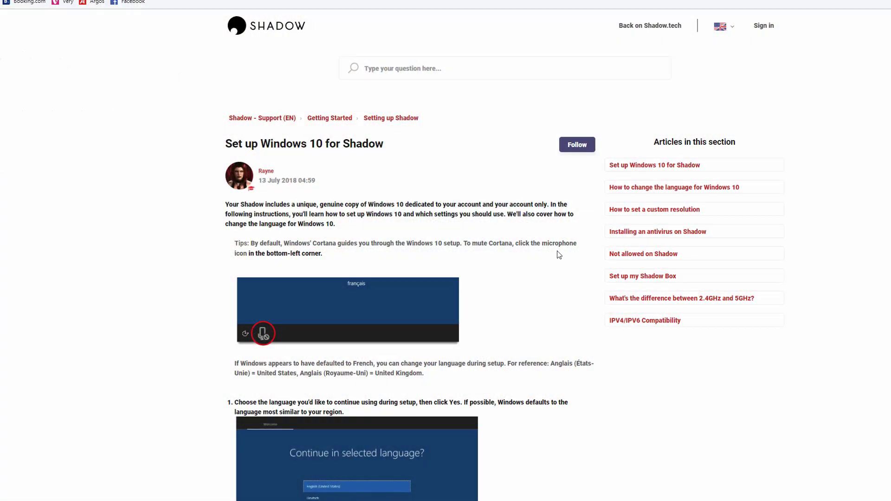
Read through the "Set up Windows 10 for Shadow" support article, from language selection to the account sign-in instructions
{"action": "scroll", "coordinate": [557, 252], "scroll_direction": "down", "scroll_amount": 3}
{"action": "scroll", "coordinate": [558, 254], "scroll_direction": "down", "scroll_amount": 5}
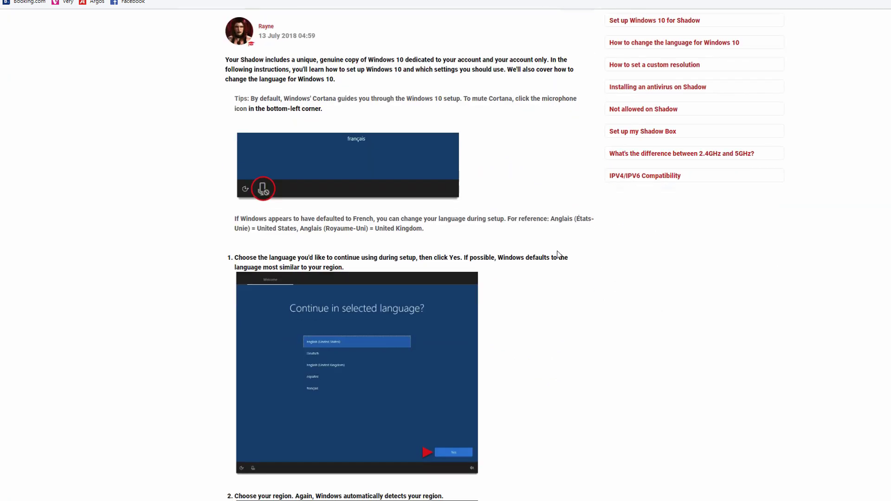
{"action": "scroll", "coordinate": [558, 254], "scroll_direction": "down", "scroll_amount": 7}
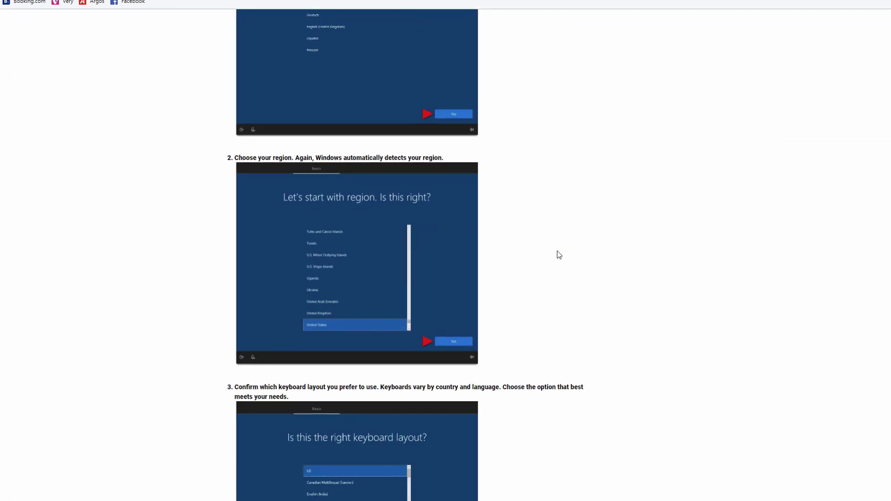
{"action": "scroll", "coordinate": [559, 255], "scroll_direction": "down", "scroll_amount": 14}
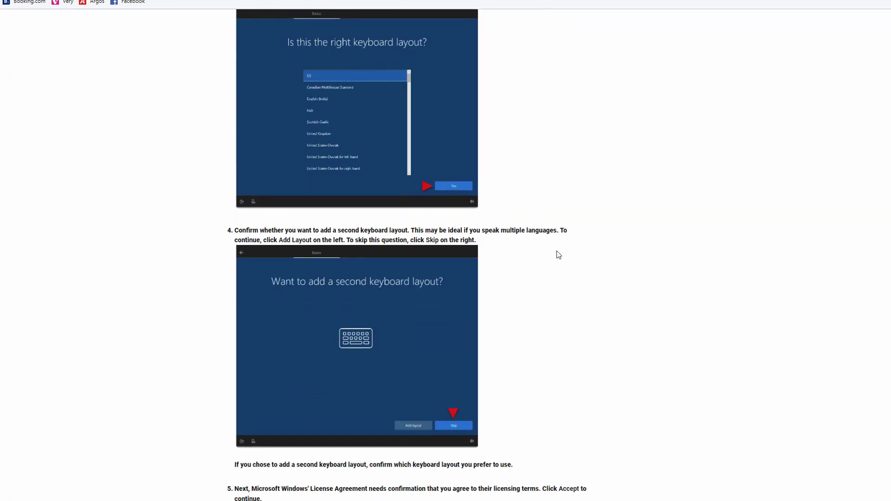
{"action": "scroll", "coordinate": [557, 255], "scroll_direction": "down", "scroll_amount": 14}
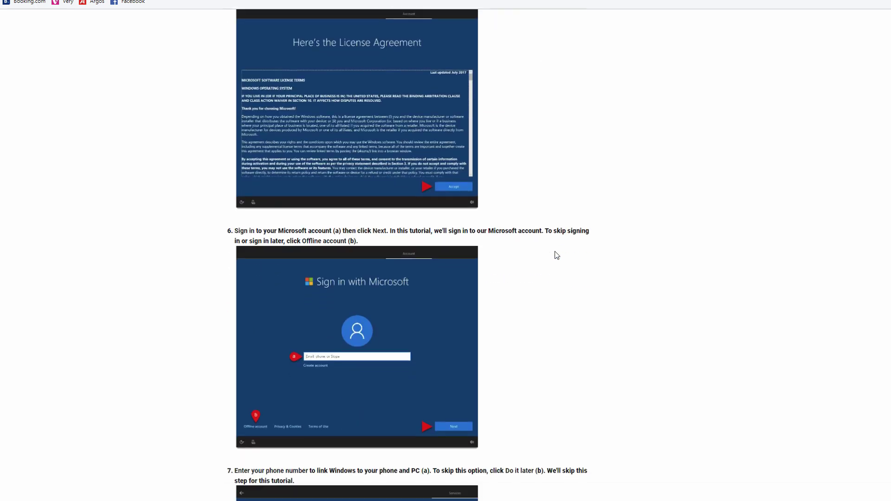
{"action": "scroll", "coordinate": [556, 255], "scroll_direction": "down", "scroll_amount": 8}
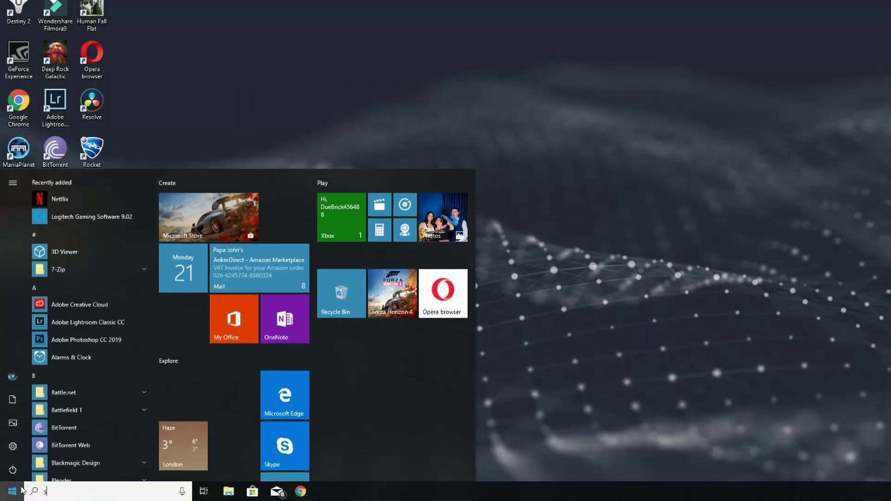
Search the Shadow PC's installed programs for Steam
{"action": "type", "text": "stea"}
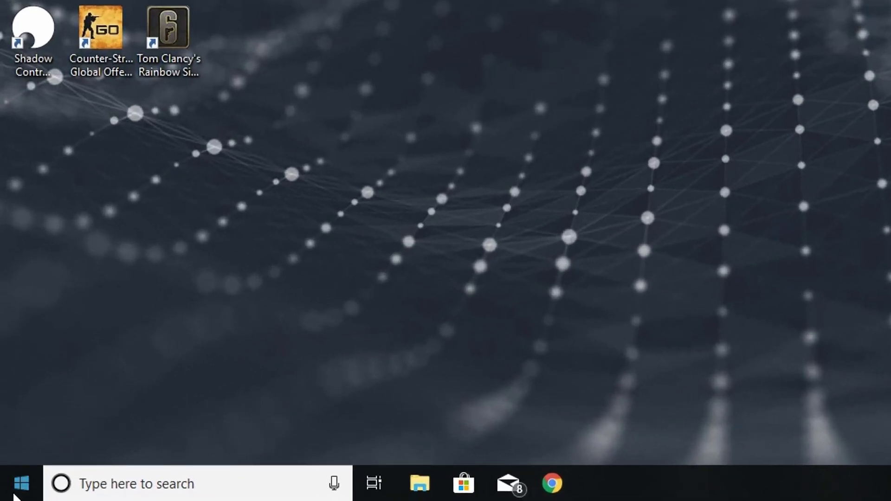
Display the Windows power options for shutting down or restarting the Shadow PC
{"action": "left_click", "coordinate": [16, 483]}
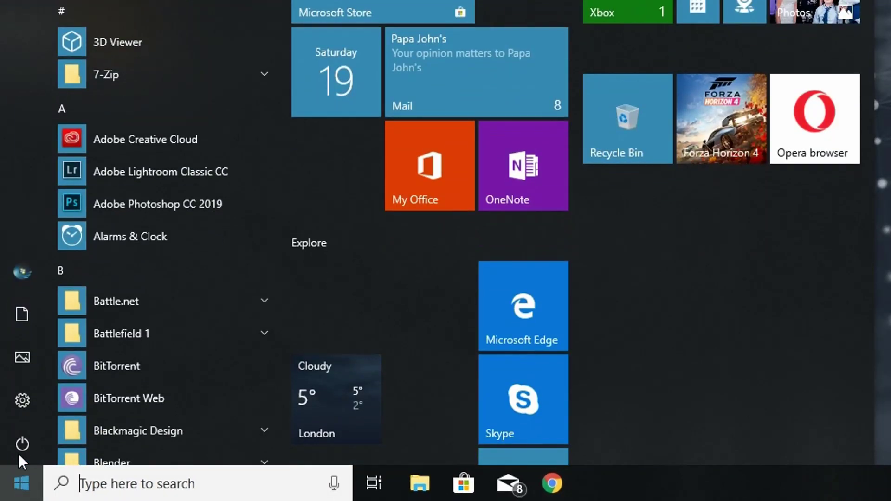
{"action": "left_click", "coordinate": [18, 444]}
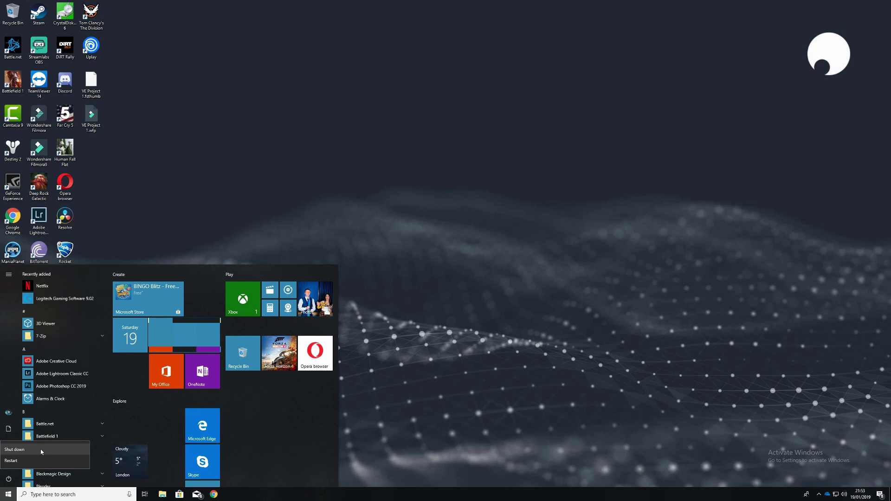
Toggle full-screen mode for the Shadow desktop
{"action": "left_click_drag", "start_coordinate": [318, 172], "coordinate": [415, 180]}
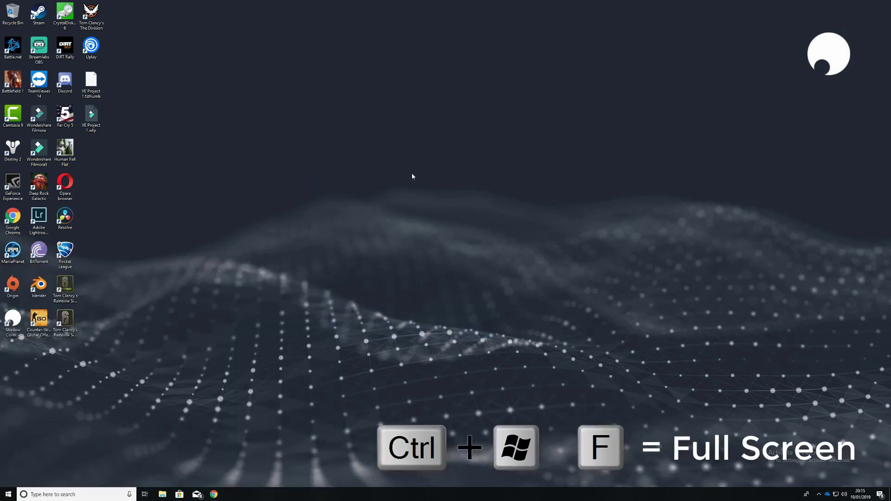
{"action": "key", "text": "ctrl+super+f"}
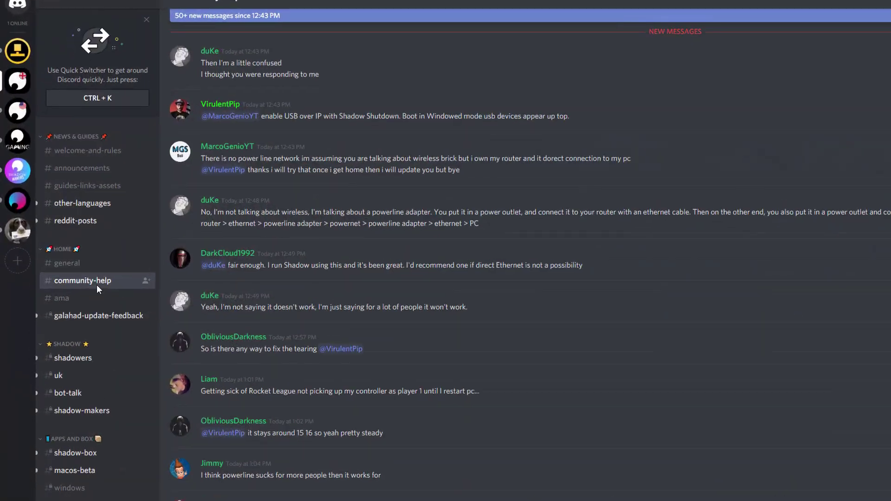
Switch to Discord and look through the community-help discussion on the Shadow server
{"action": "scroll", "coordinate": [510, 260], "scroll_direction": "down", "scroll_amount": 10}
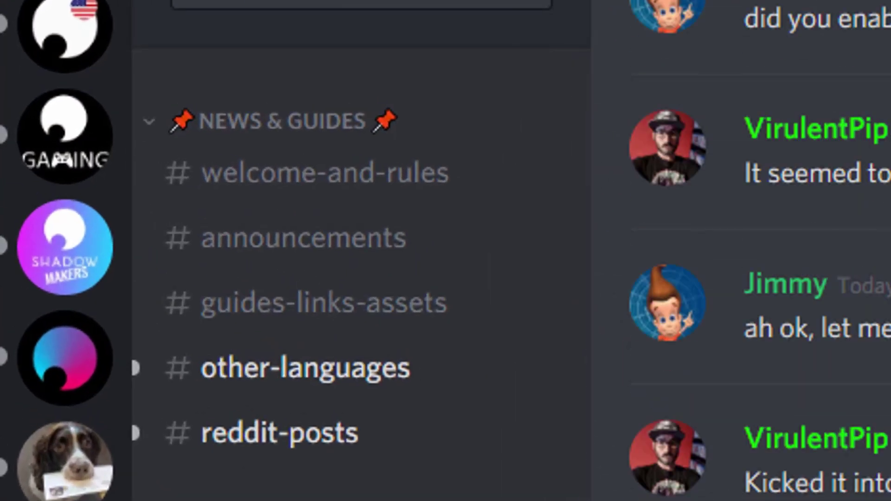
{"action": "scroll", "coordinate": [756, 260], "scroll_direction": "down", "scroll_amount": 10}
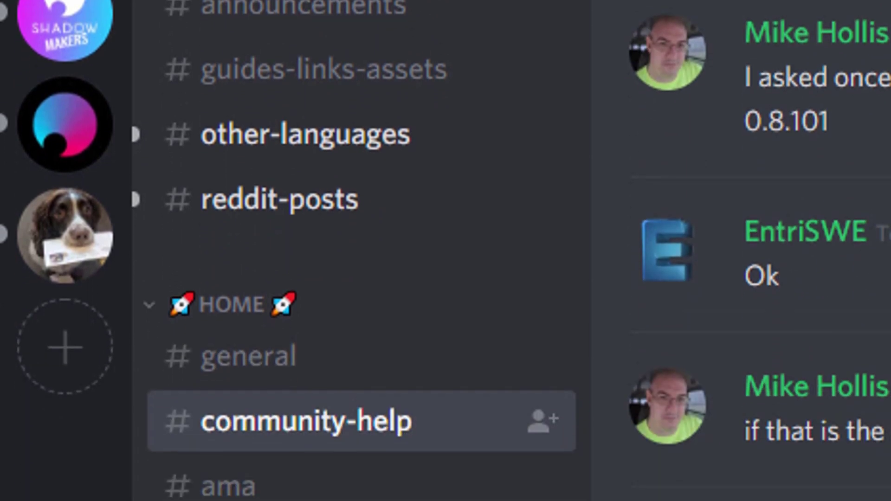